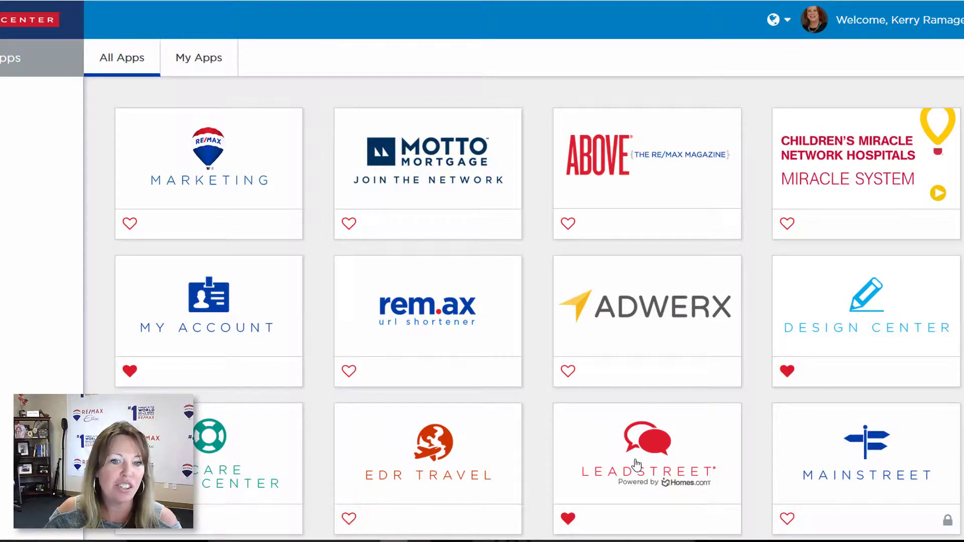
left_click(636, 465)
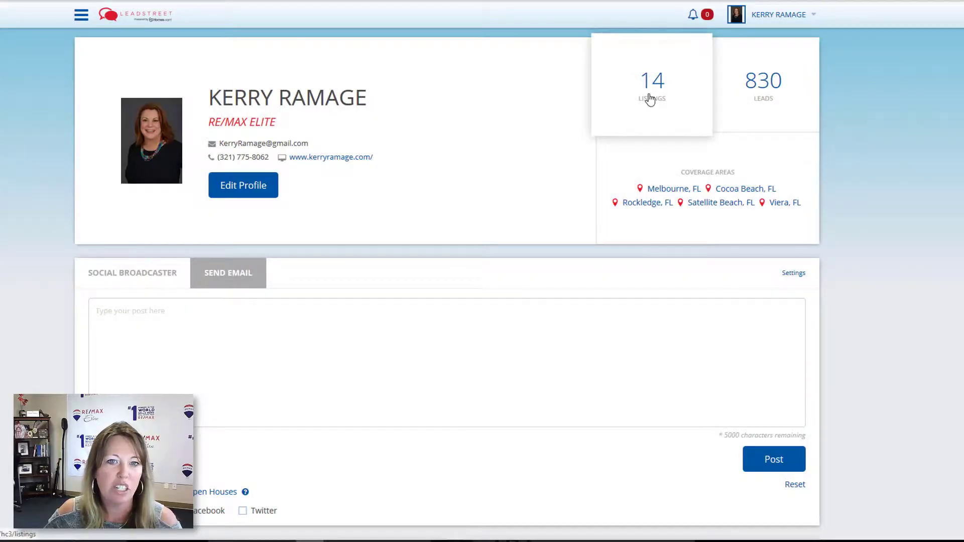
left_click(650, 97)
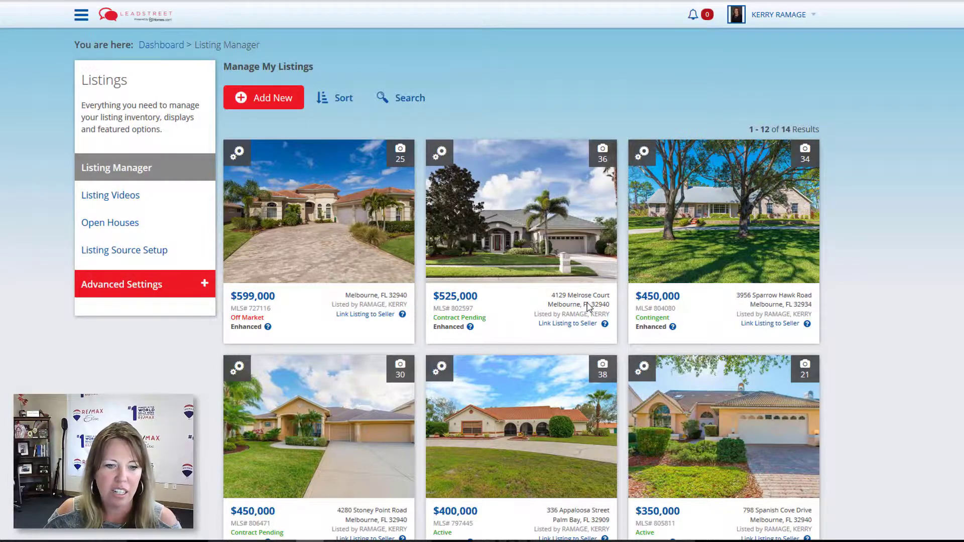
scroll(586, 311, "down", 4)
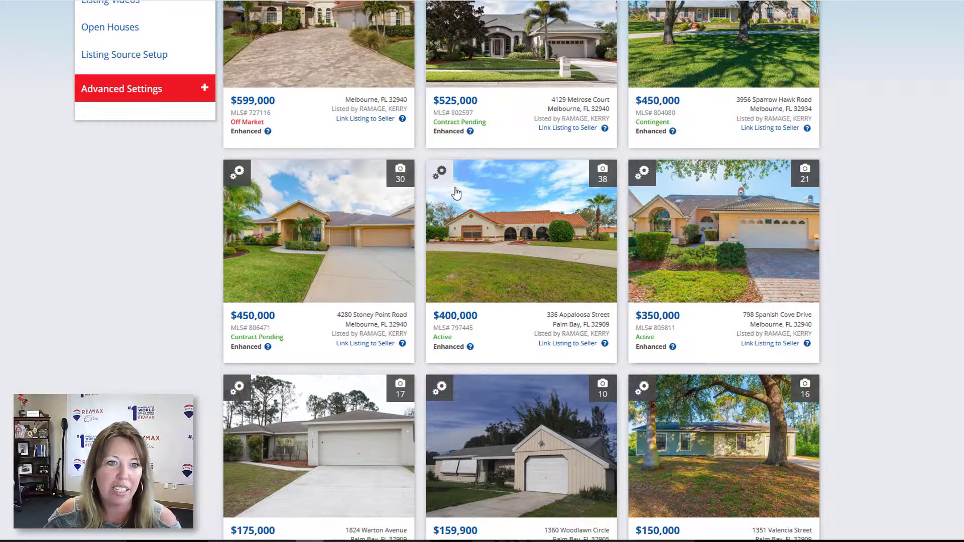
left_click(440, 173)
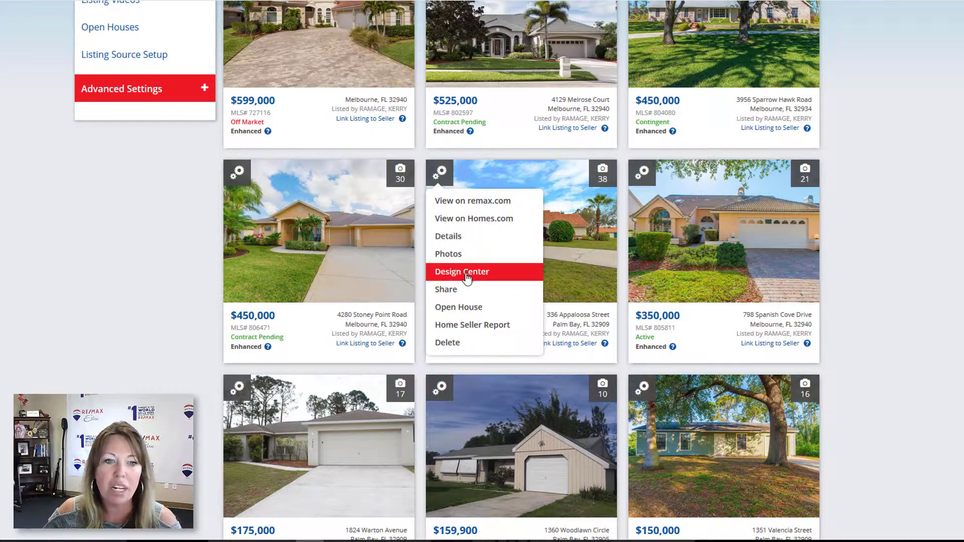
left_click(462, 237)
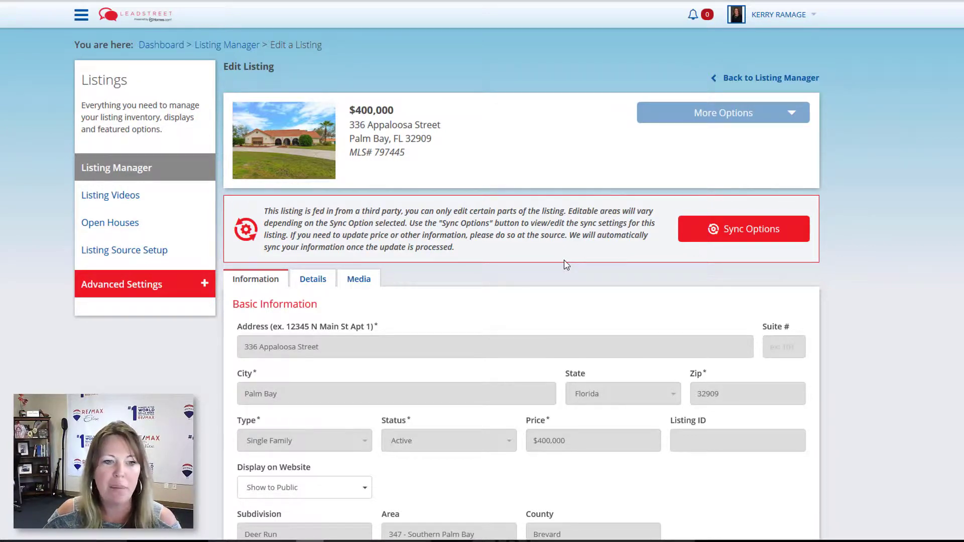
scroll(534, 290, "down", 4)
scroll(538, 306, "down", 5)
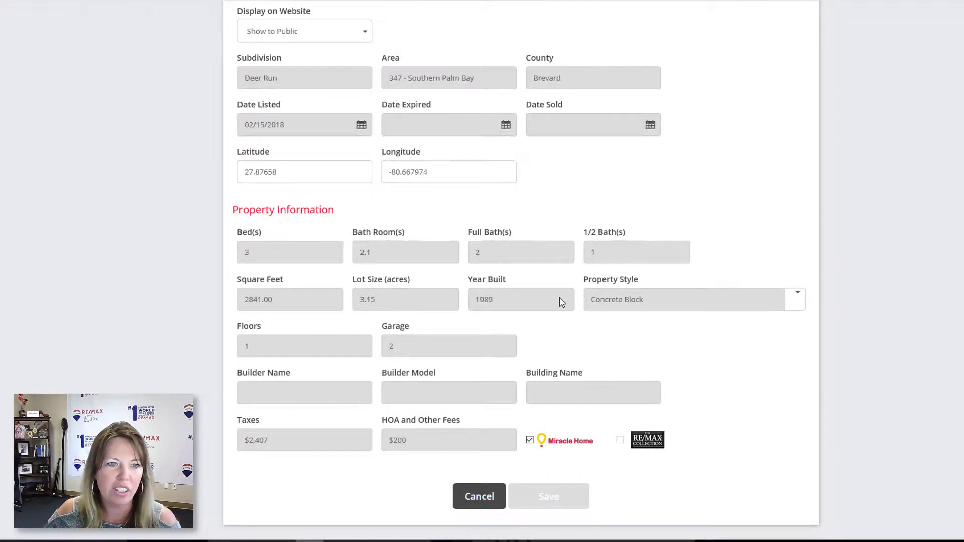
scroll(559, 301, "up", 3)
scroll(618, 291, "down", 5)
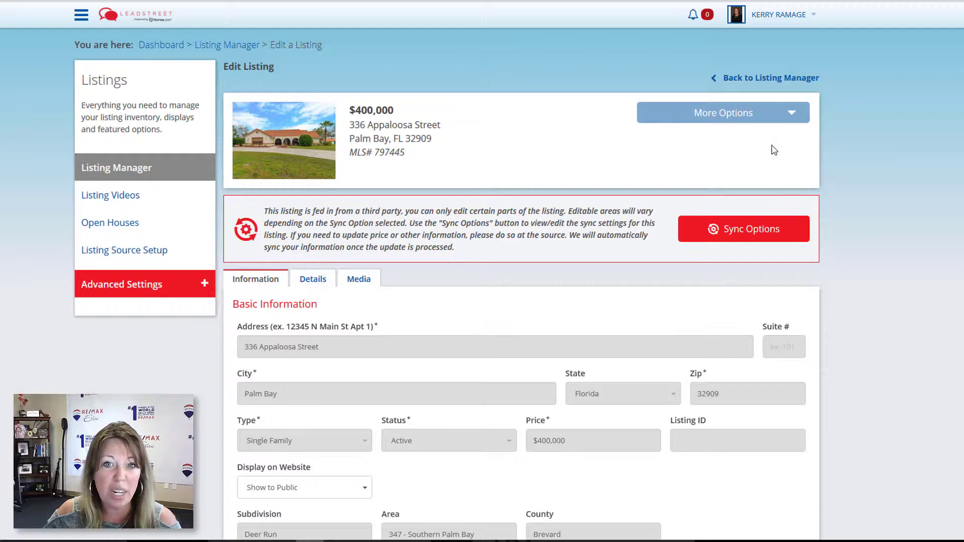
left_click(783, 121)
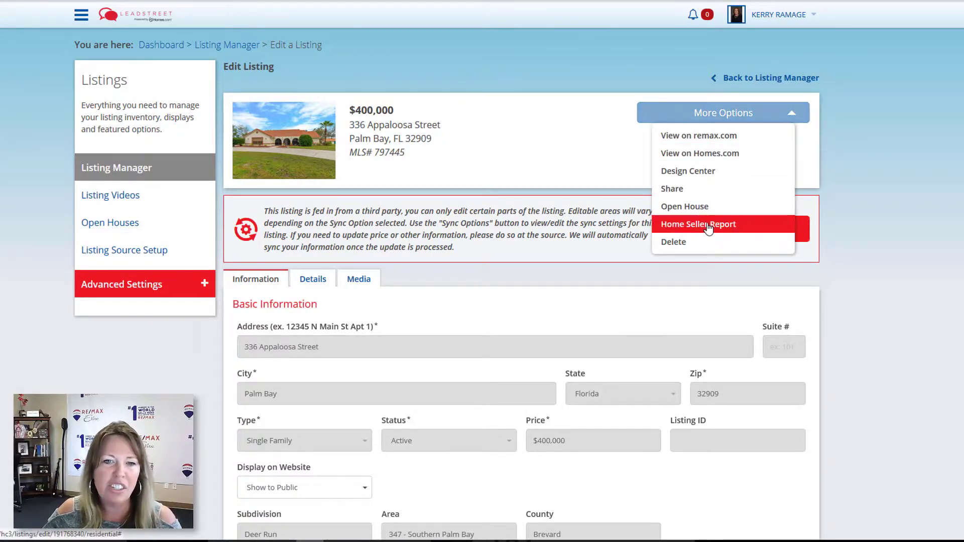
left_click(697, 213)
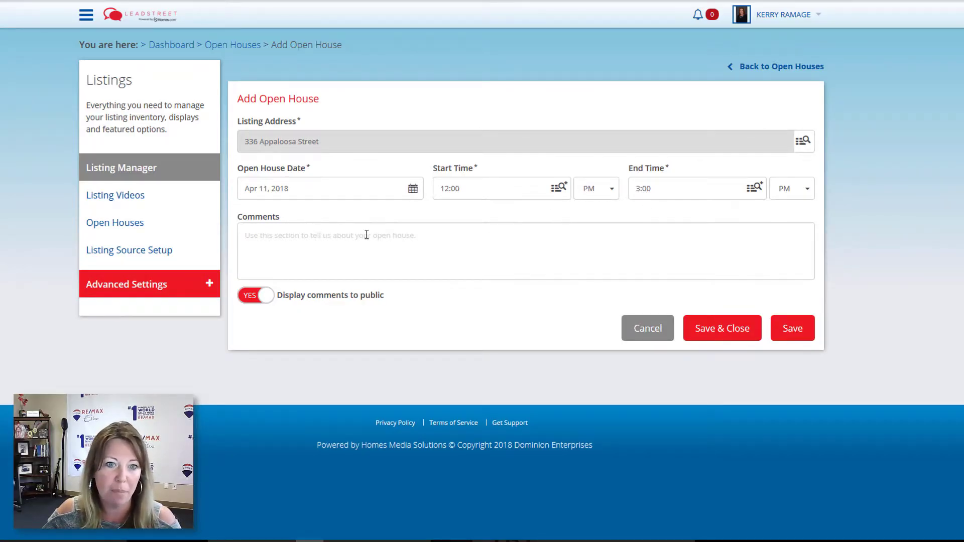
left_click(274, 181)
left_click(386, 238)
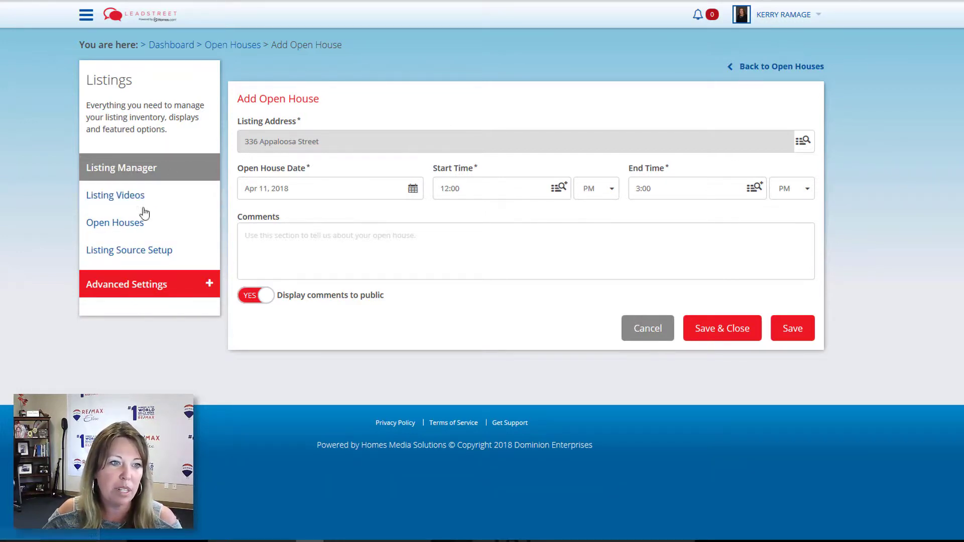
left_click(134, 169)
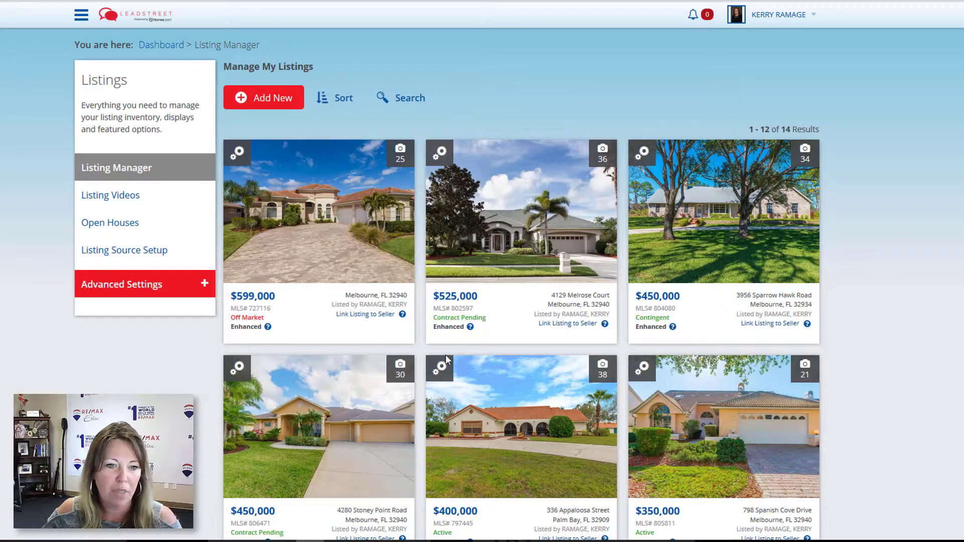
left_click(444, 368)
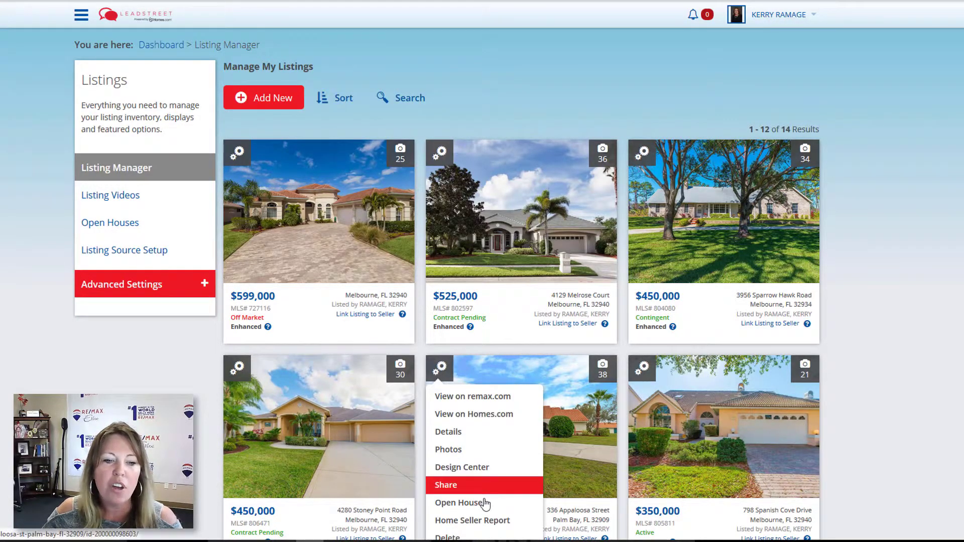
left_click(485, 523)
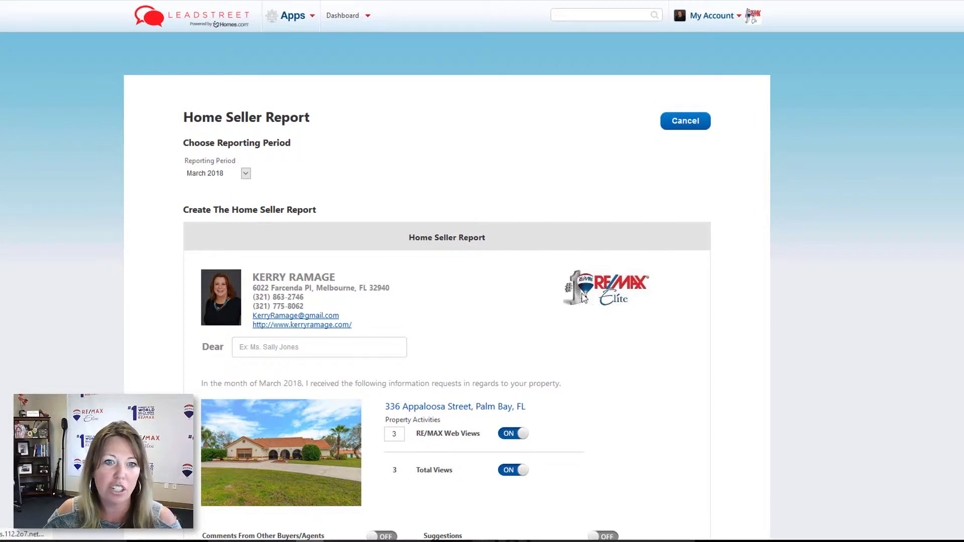
left_click(286, 179)
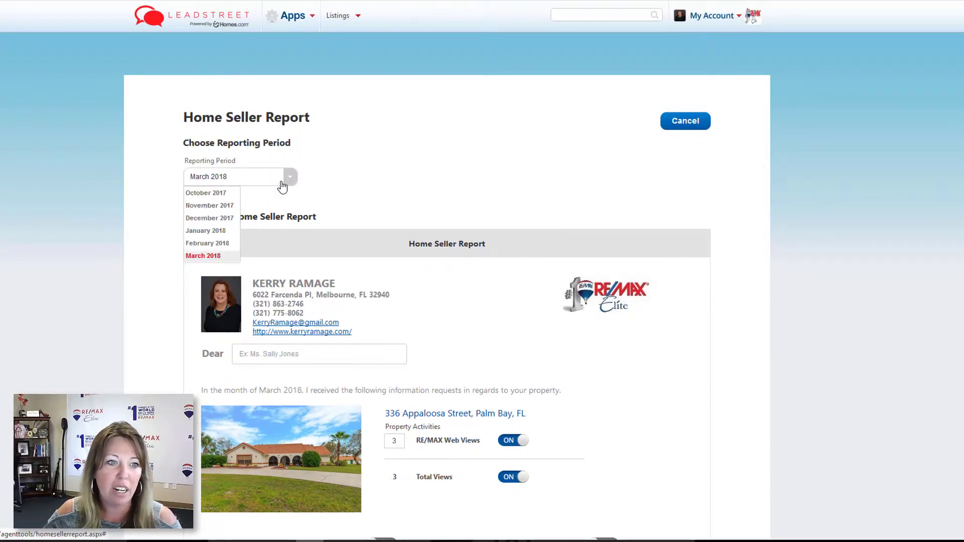
left_click(424, 199)
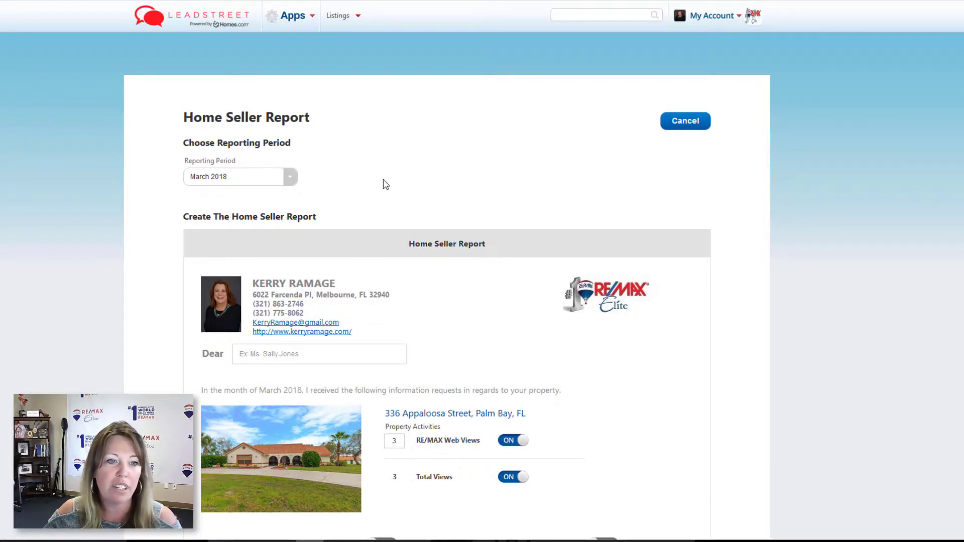
scroll(434, 196, "down", 4)
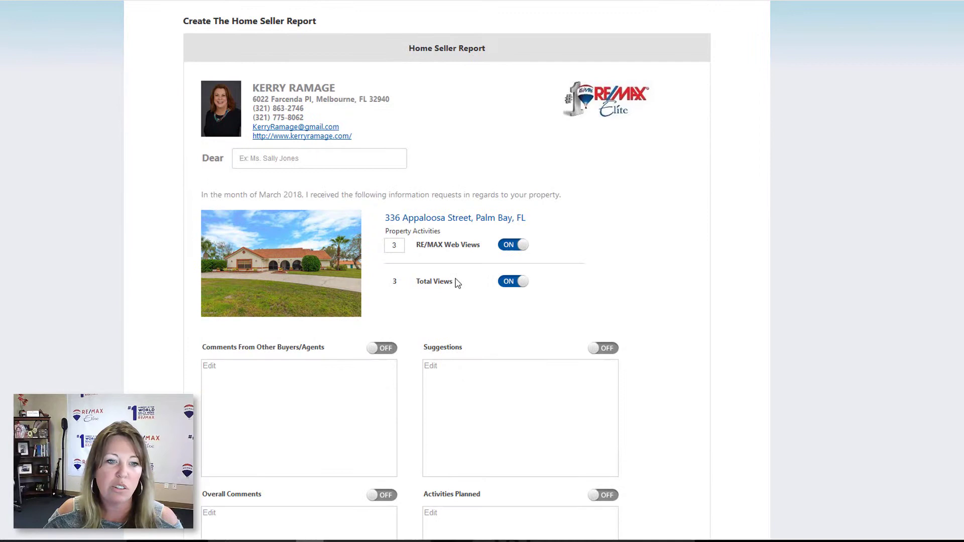
scroll(472, 257, "down", 4)
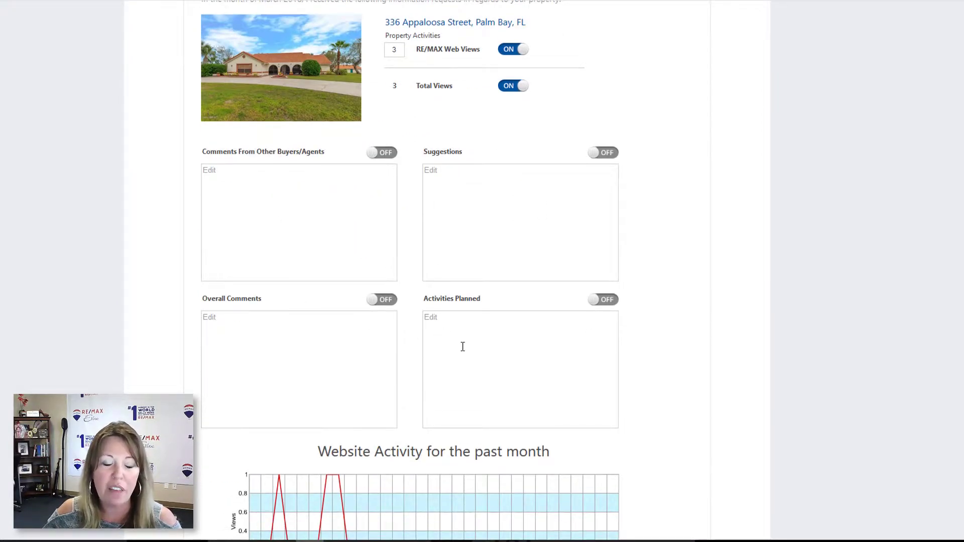
scroll(552, 322, "down", 3)
scroll(636, 276, "up", 3)
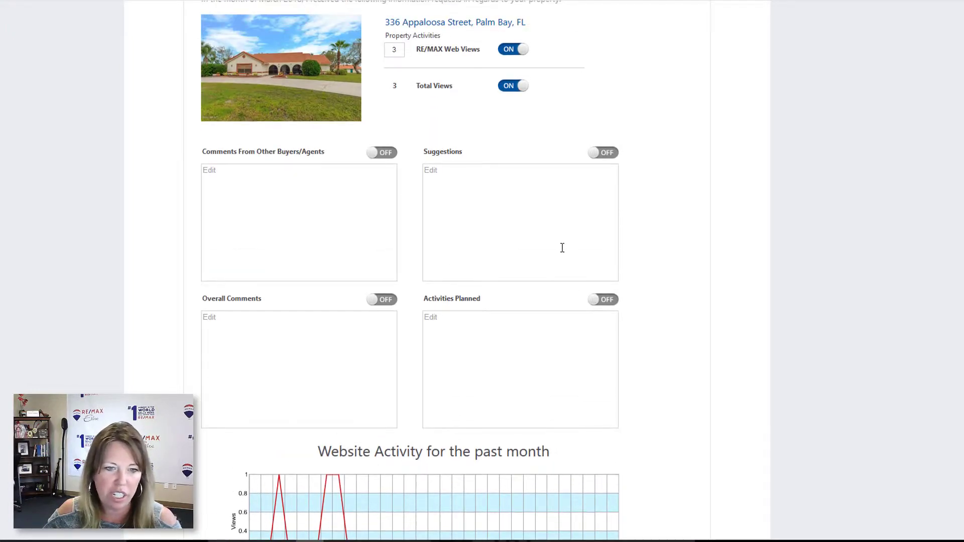
scroll(651, 300, "down", 5)
scroll(292, 295, "down", 3)
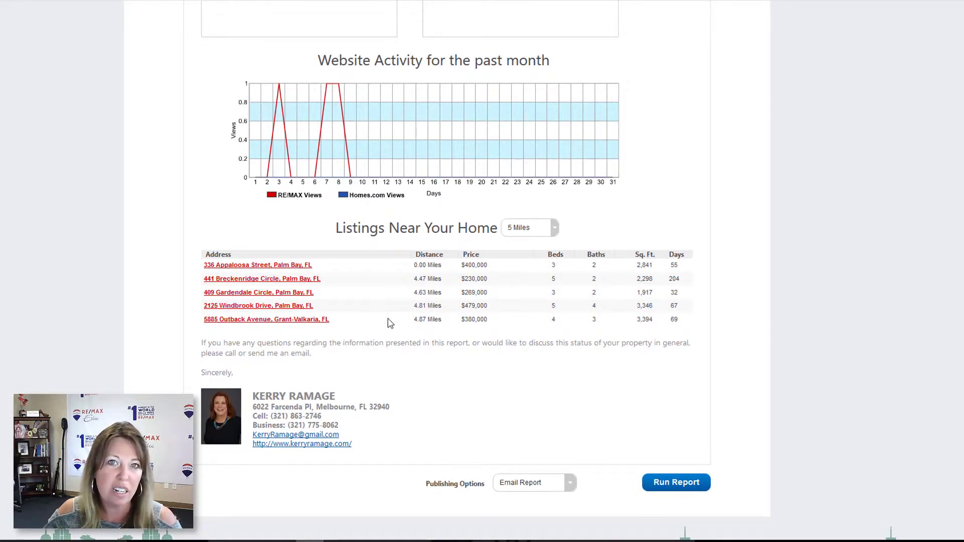
left_click(522, 232)
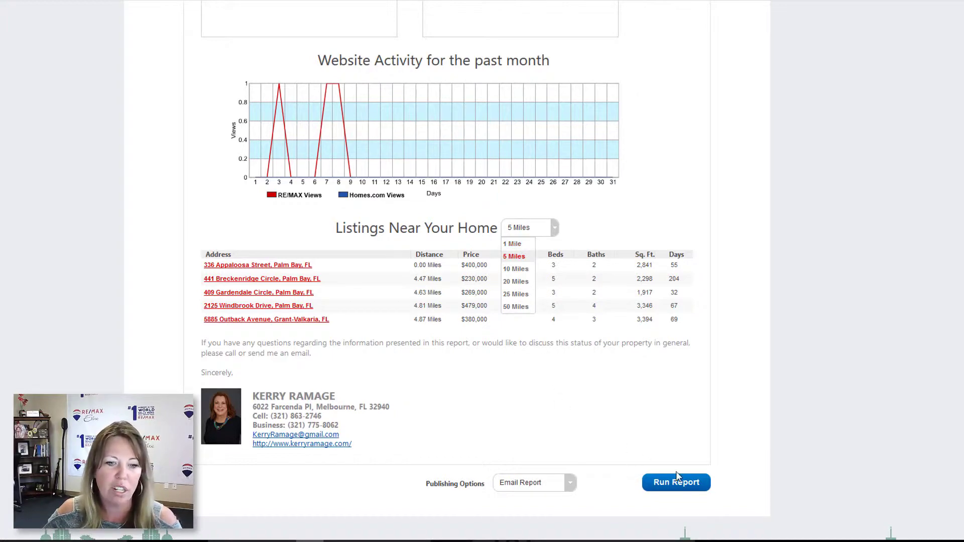
scroll(558, 454, "up", 8)
scroll(554, 450, "up", 8)
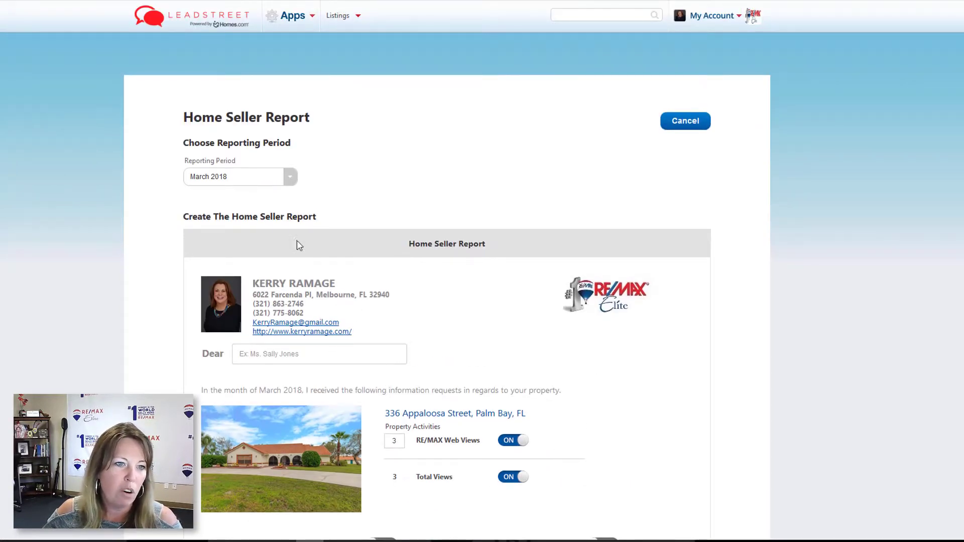
Set the Reporting Period to November 2017 and run the report.
left_click(266, 179)
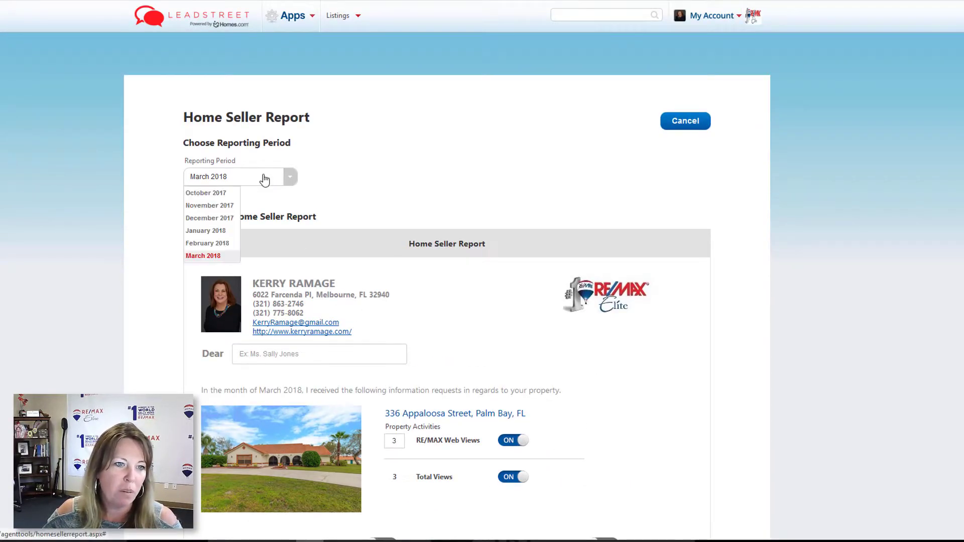
left_click(224, 207)
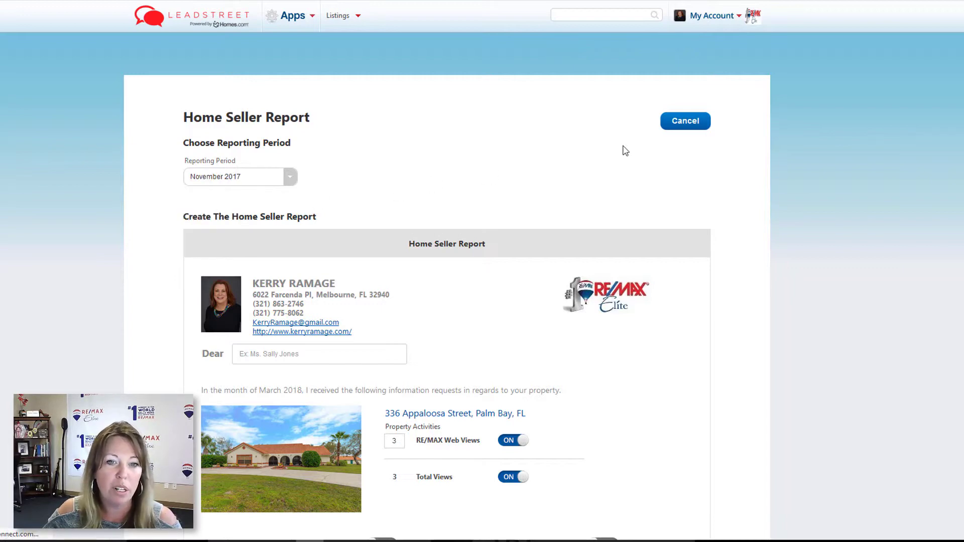
scroll(664, 290, "down", 10)
scroll(672, 302, "down", 5)
left_click(677, 482)
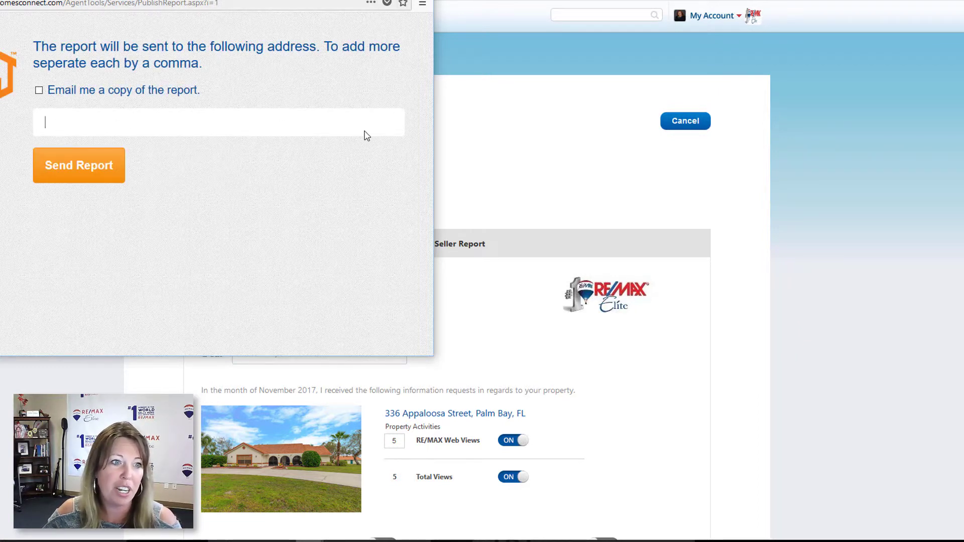
Dismiss the email window and review the November 2017 report's 5 web and 5 total views.
left_click(495, 146)
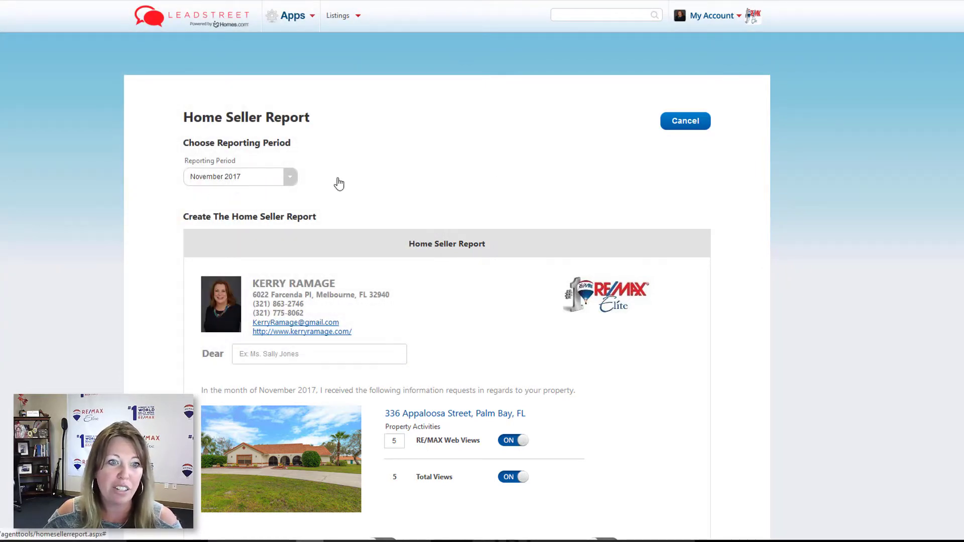
scroll(339, 184, "down", 5)
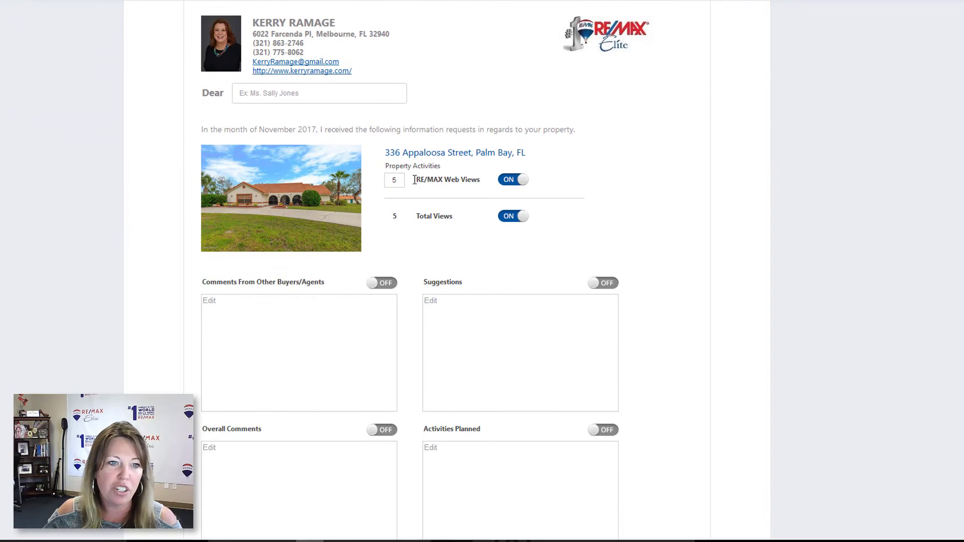
scroll(629, 228, "down", 14)
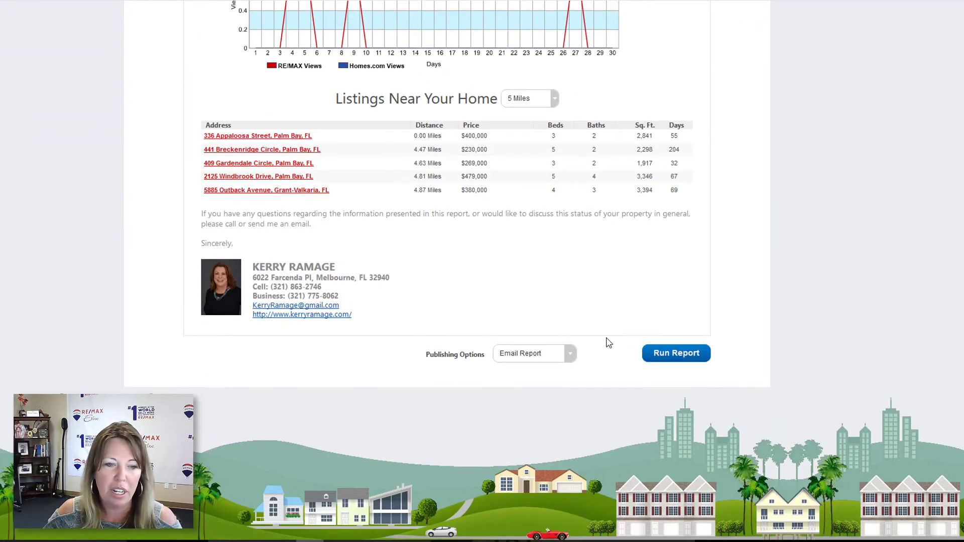
scroll(570, 341, "up", 20)
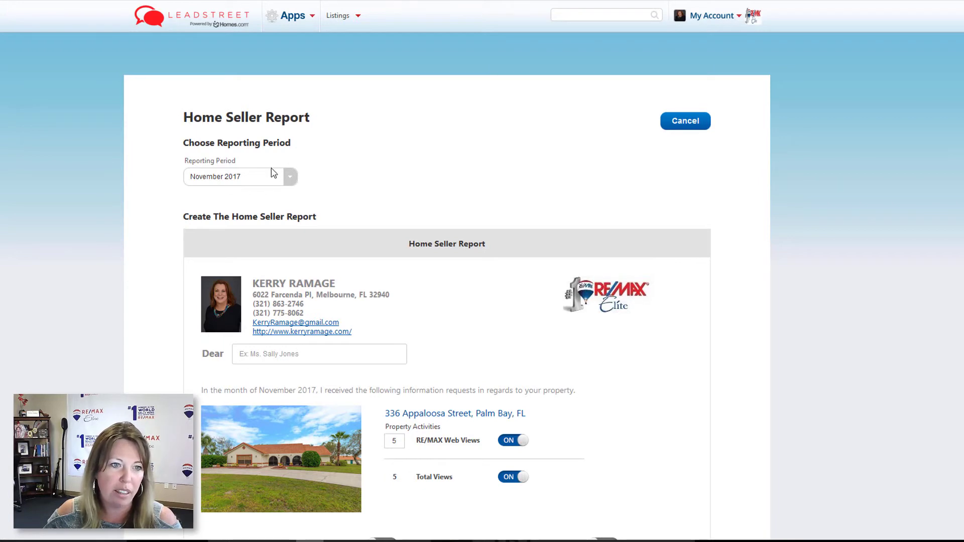
left_click(264, 179)
left_click(423, 178)
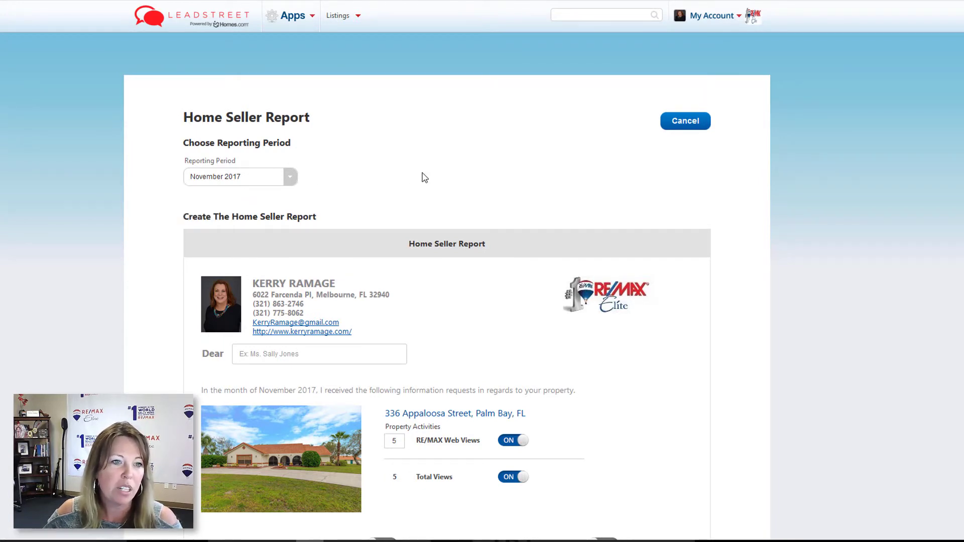